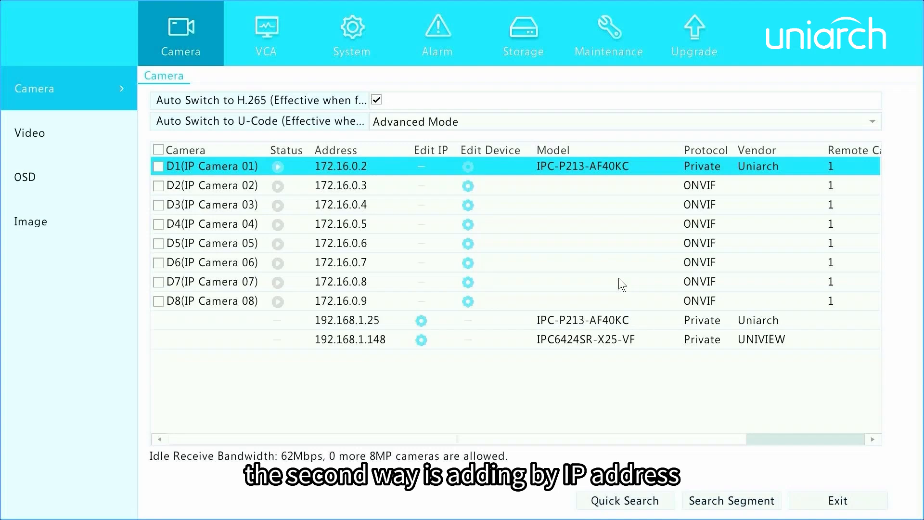
# Step: Open the device settings of channel D2 and choose the Uniarch camera at 192.168.1.25 with the Private protocol
pyautogui.click(155, 183)
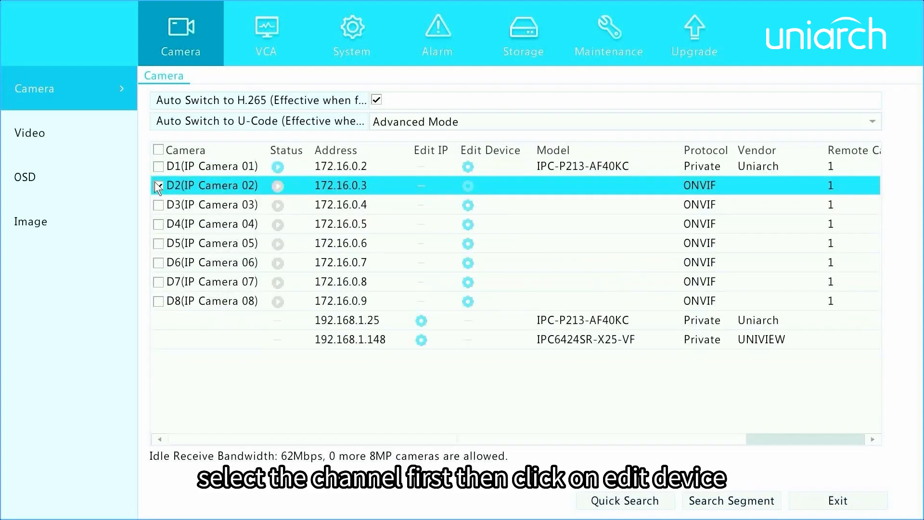
pyautogui.click(469, 186)
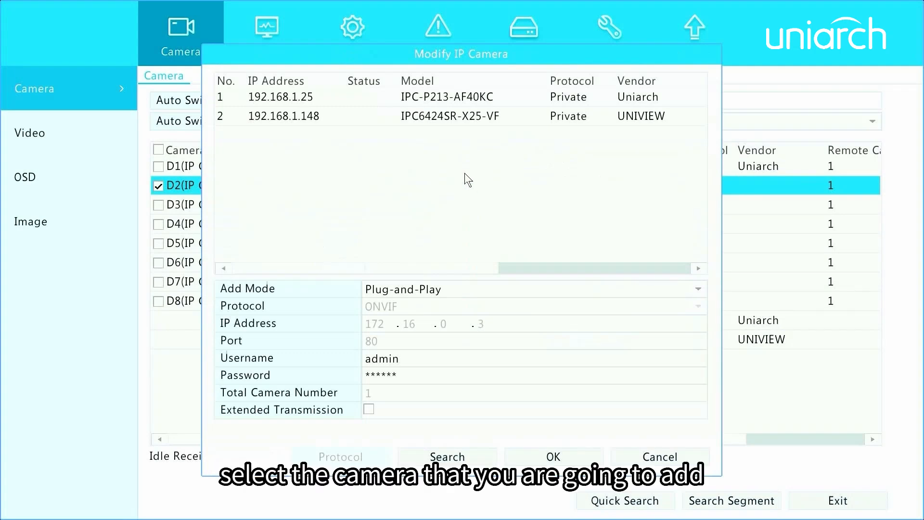
pyautogui.click(444, 98)
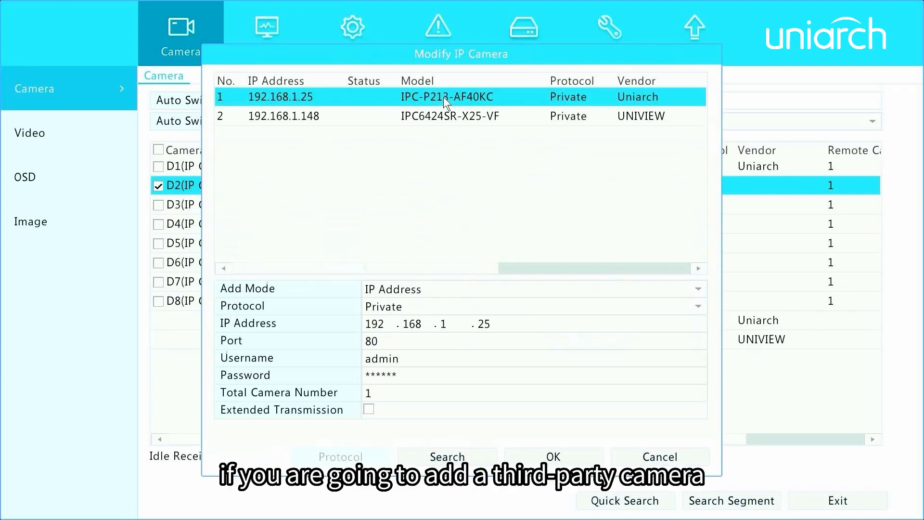
pyautogui.click(699, 308)
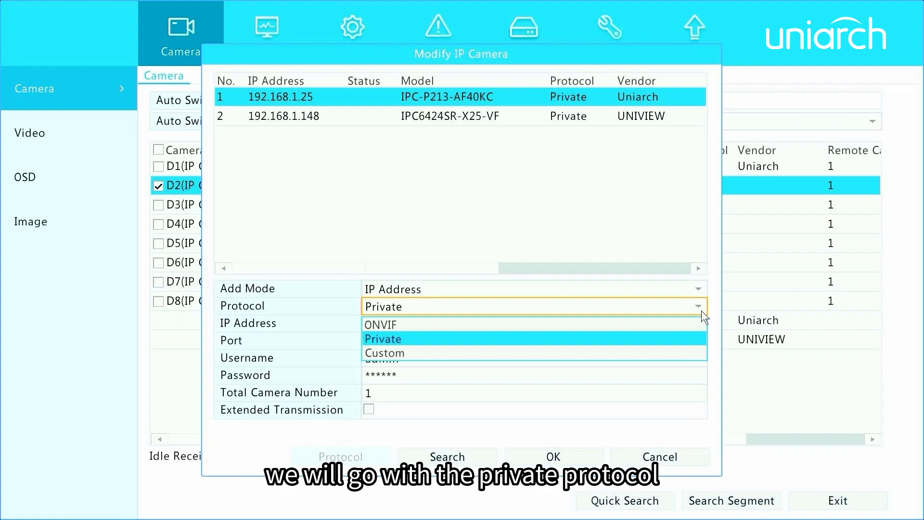
pyautogui.click(676, 303)
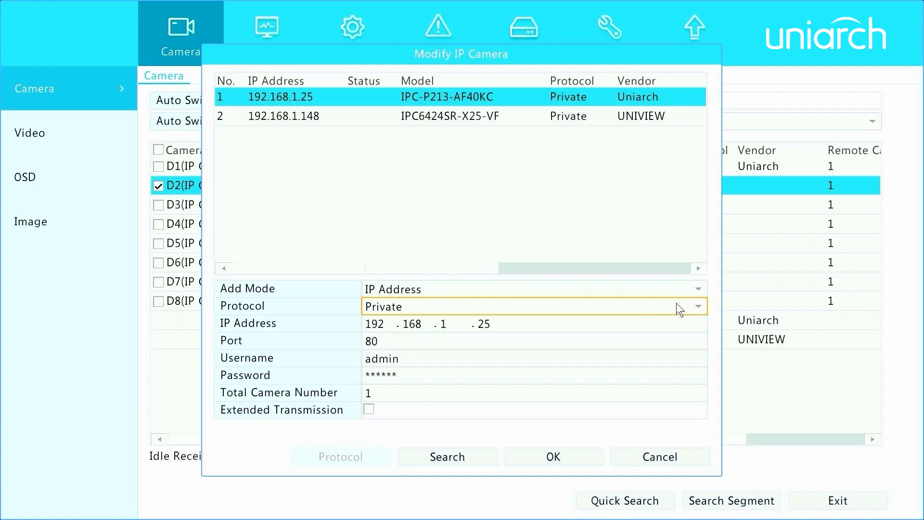
# Step: Replace the password with the camera's own password and confirm adding the camera to channel D2
pyautogui.click(405, 376)
pyautogui.click(548, 432)
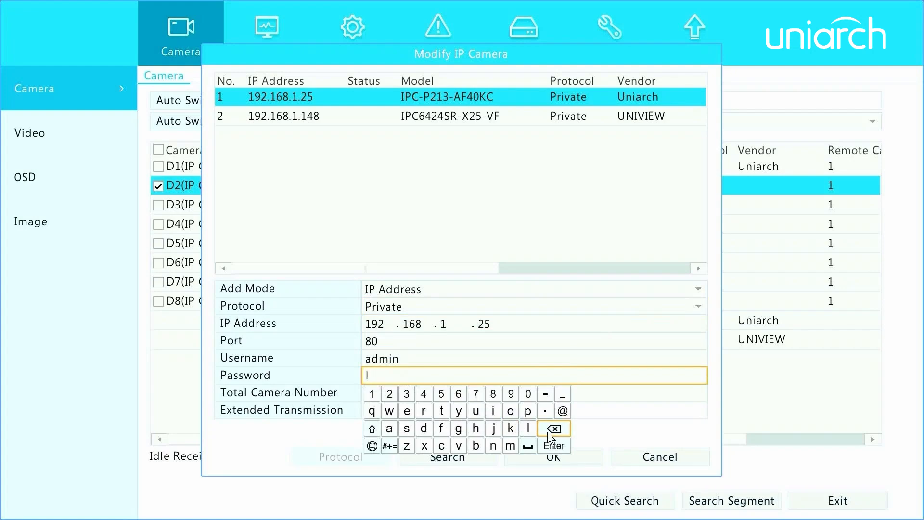
pyautogui.click(372, 428)
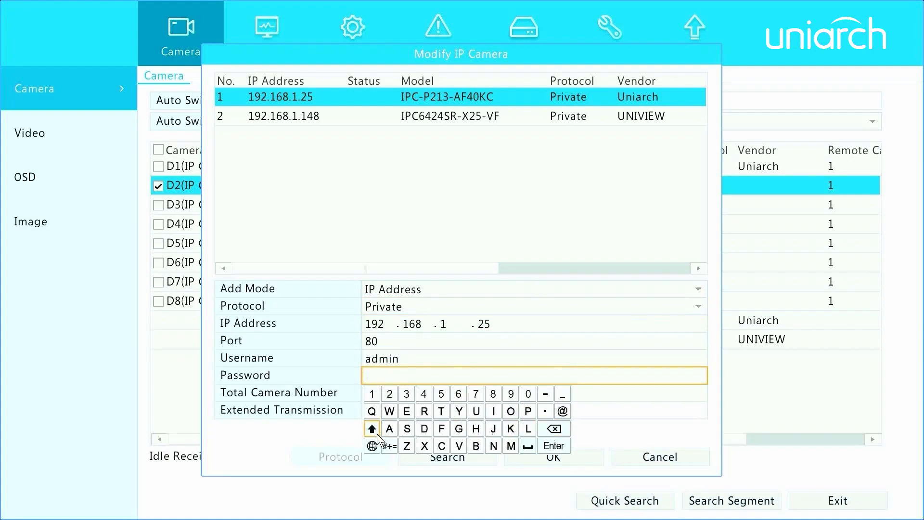
pyautogui.click(483, 412)
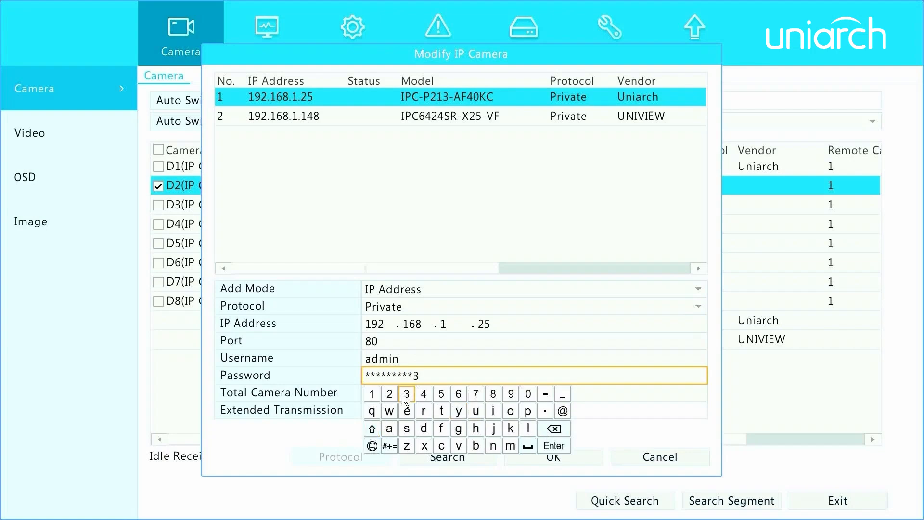
pyautogui.click(563, 412)
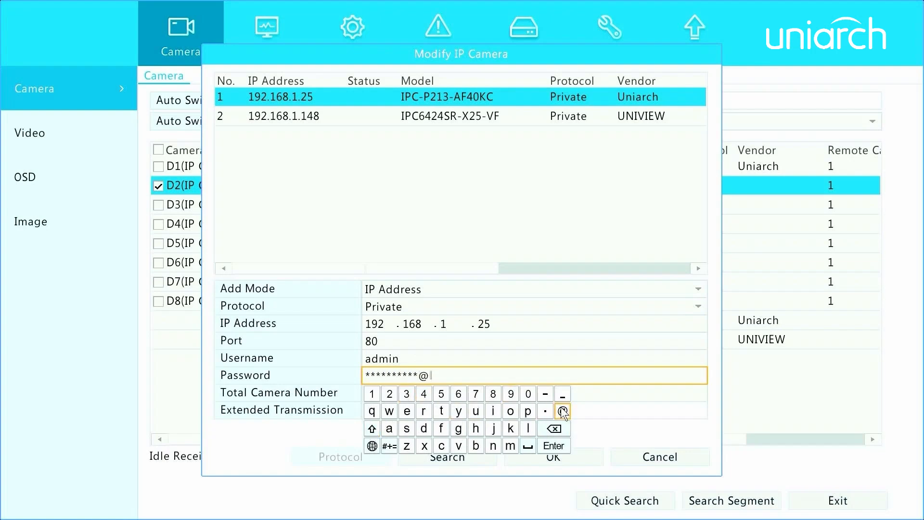
pyautogui.click(556, 448)
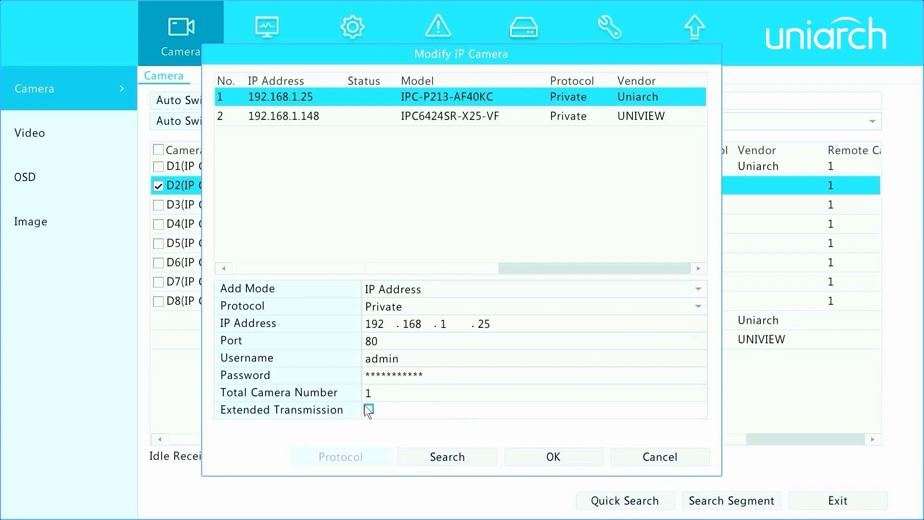
pyautogui.click(518, 462)
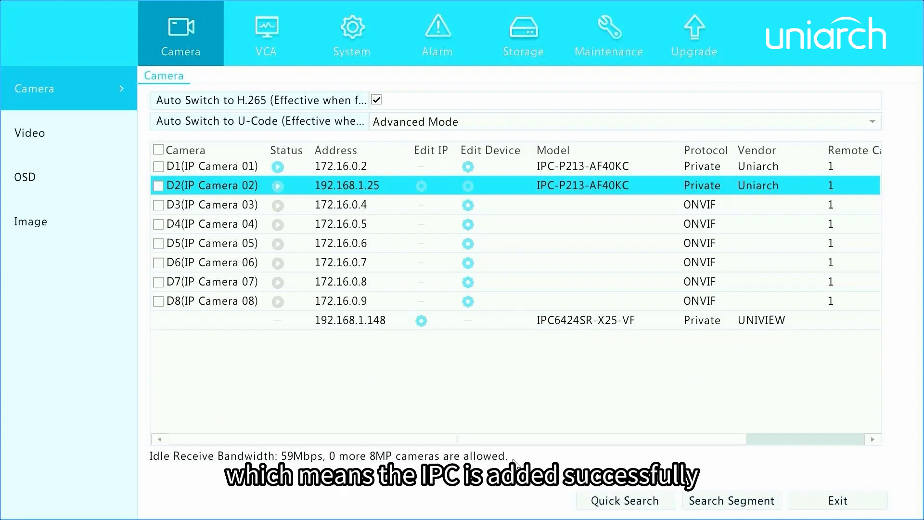
# Step: Preview the live view of the camera on channel D2 and close the preview
pyautogui.click(274, 190)
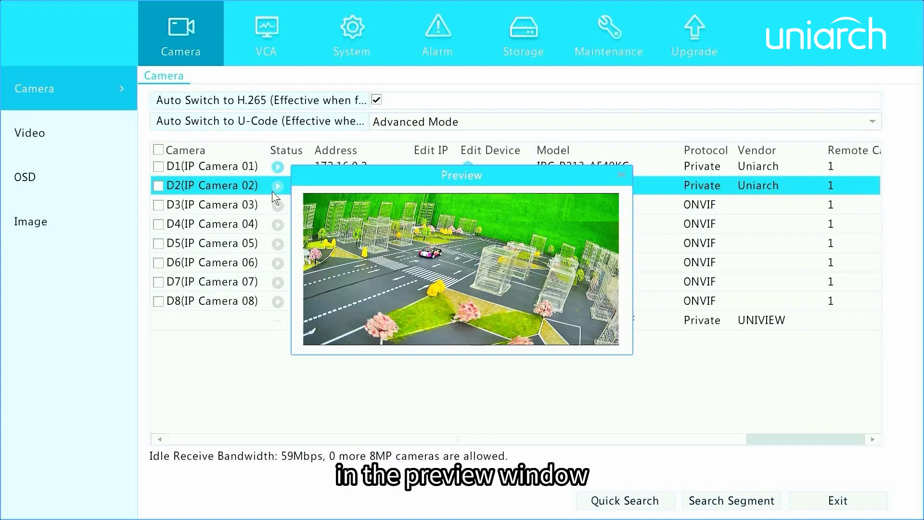
pyautogui.click(615, 171)
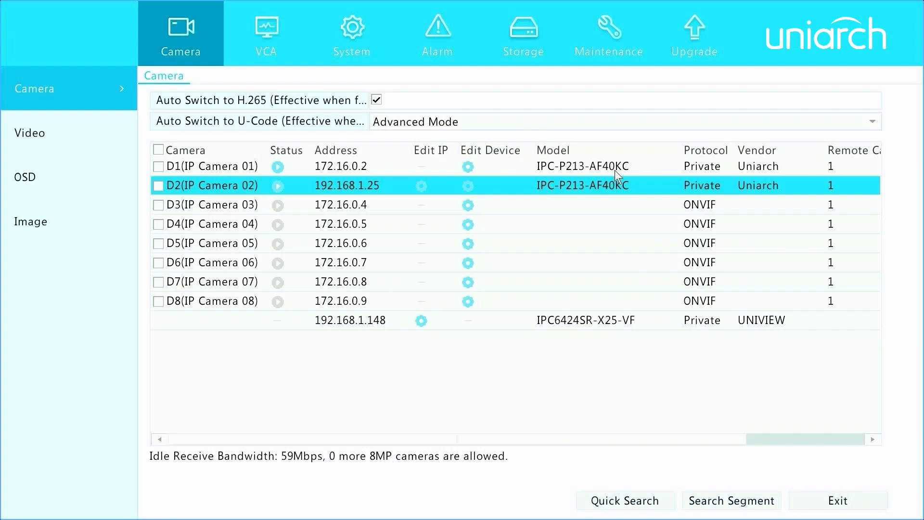
# Step: Examine the fields for the MyDDNS and Domain Name add modes in channel D3's device settings, and leave without saving
pyautogui.click(469, 205)
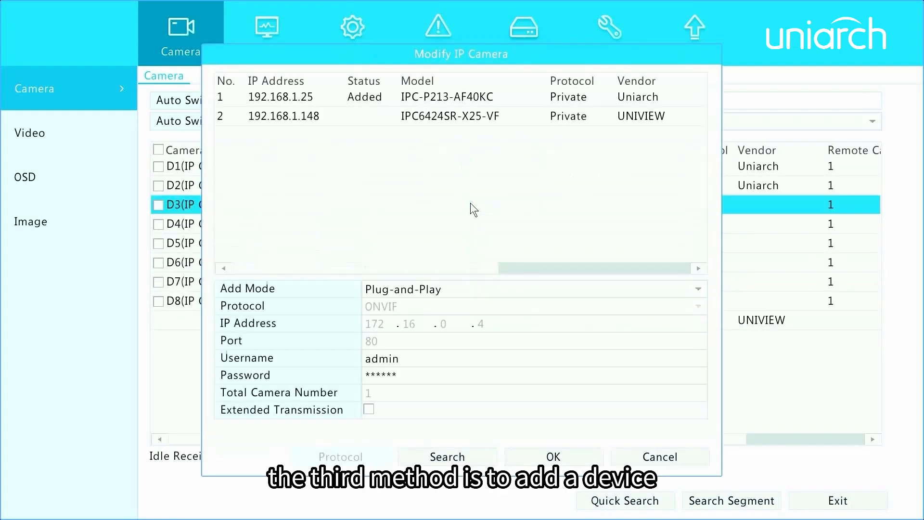
pyautogui.click(700, 288)
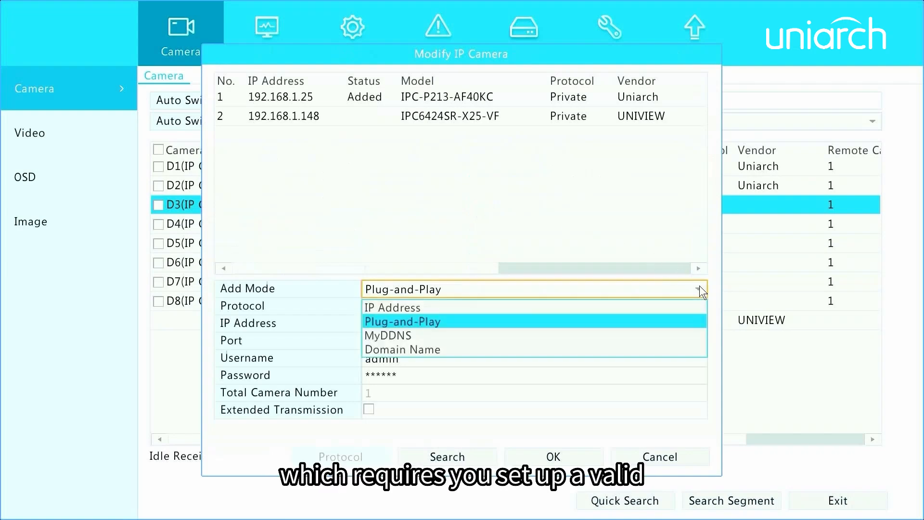
pyautogui.click(676, 342)
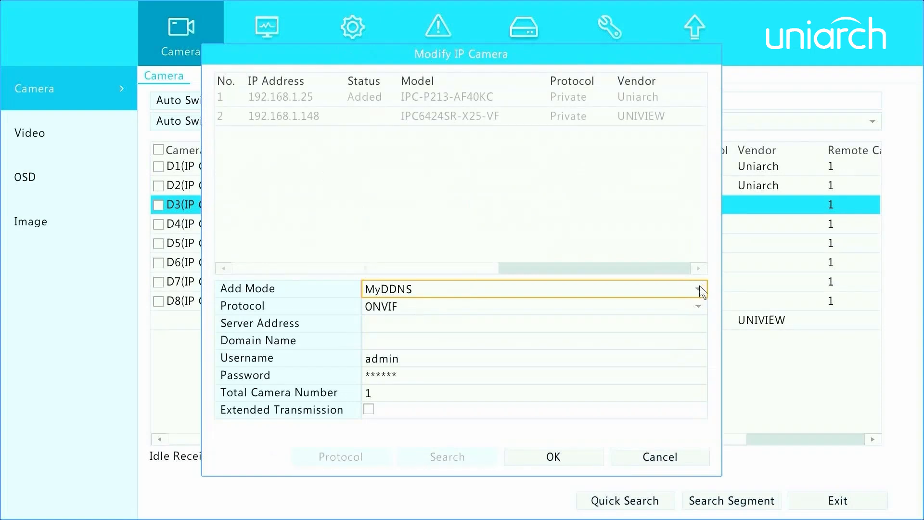
pyautogui.click(699, 289)
pyautogui.click(688, 344)
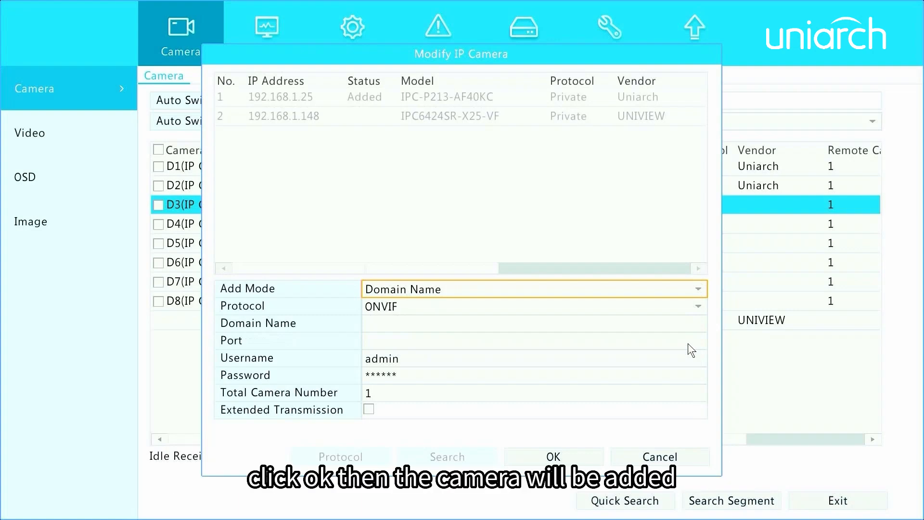
pyautogui.click(665, 451)
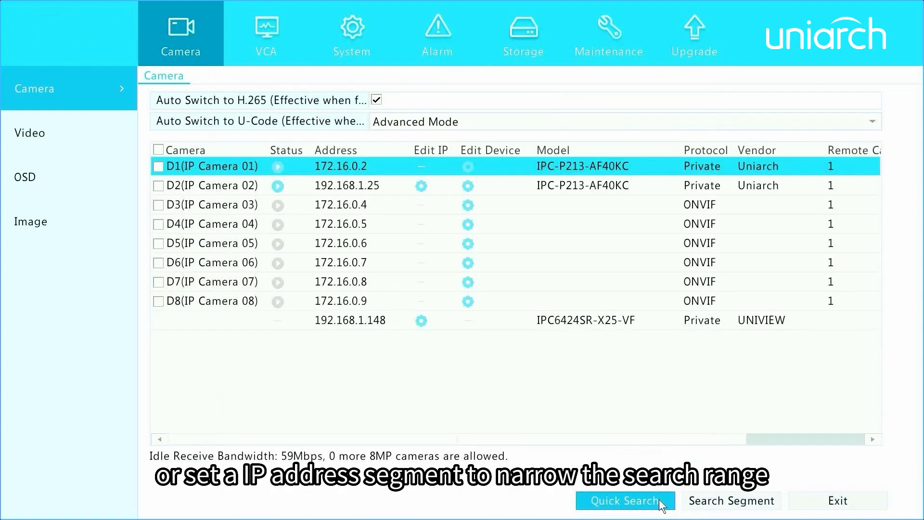
# Step: View the start and end IP settings for a segment search and leave without searching
pyautogui.click(685, 500)
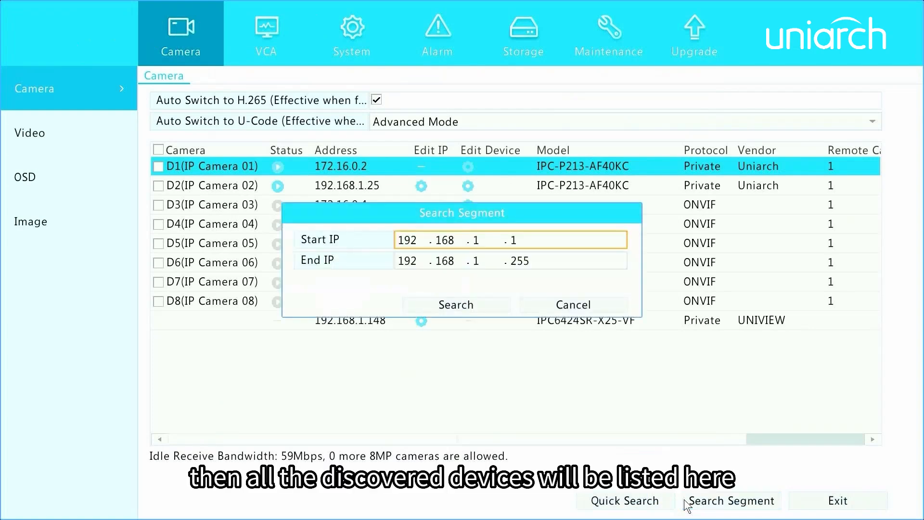
pyautogui.click(623, 304)
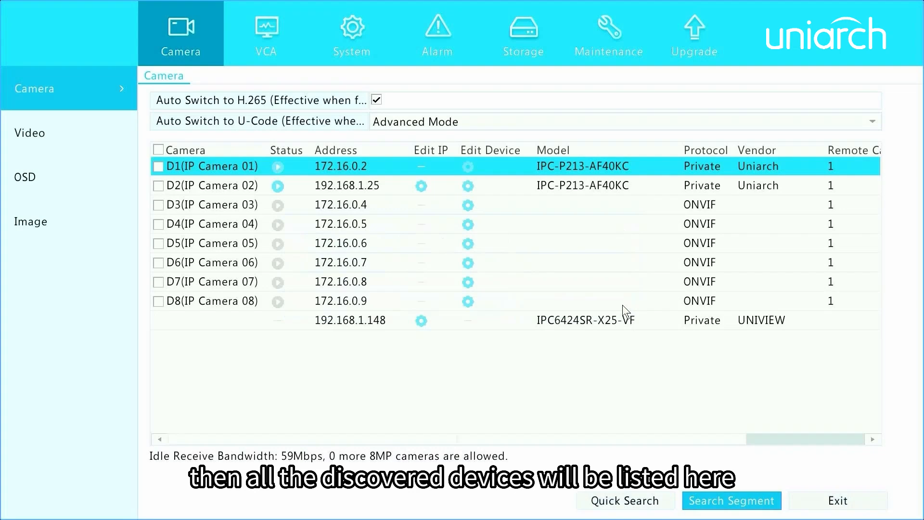
# Step: Review the IP network settings and the device settings of channel D2, leaving both without changes
pyautogui.click(421, 186)
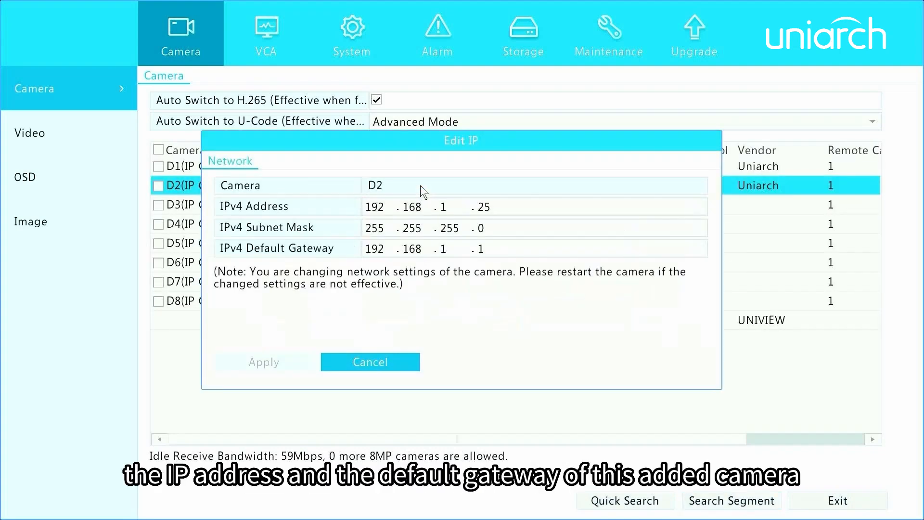
pyautogui.click(405, 359)
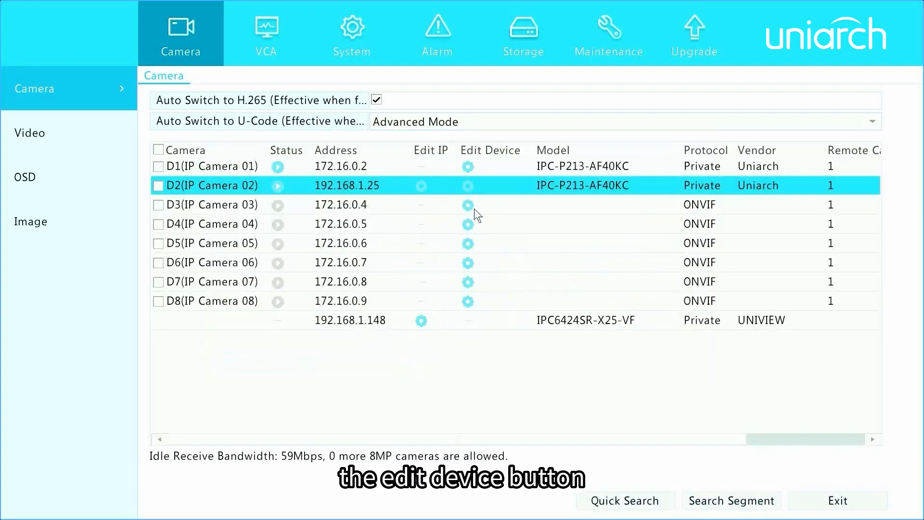
pyautogui.click(474, 190)
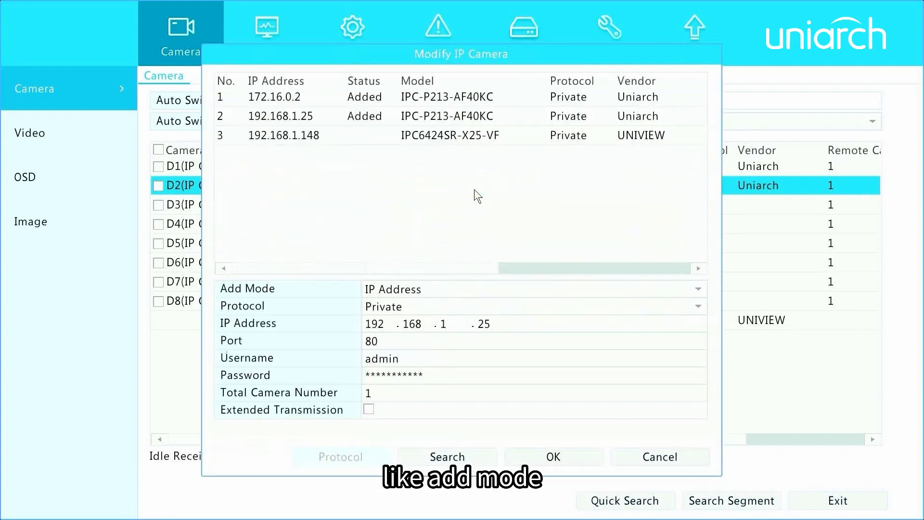
pyautogui.click(622, 462)
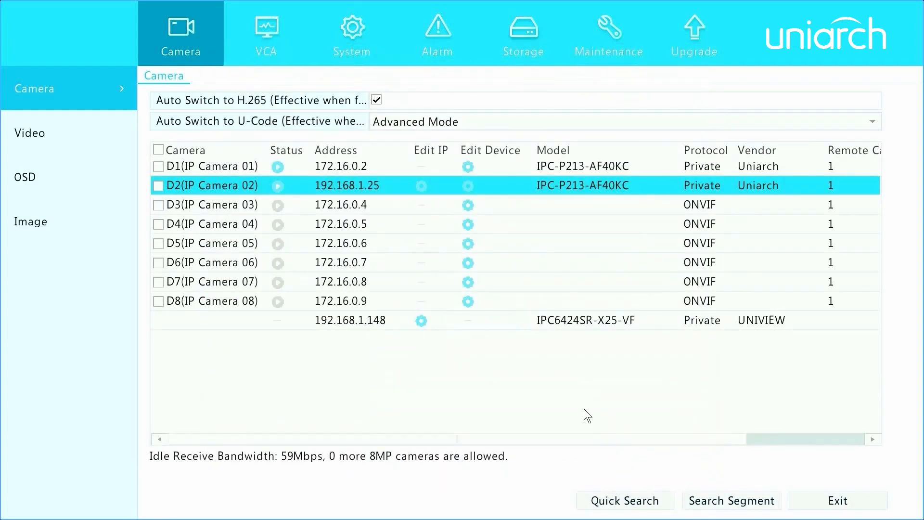
# Step: Replace the camera password in channel D1's device settings, save it, and check the channel's status
pyautogui.click(472, 170)
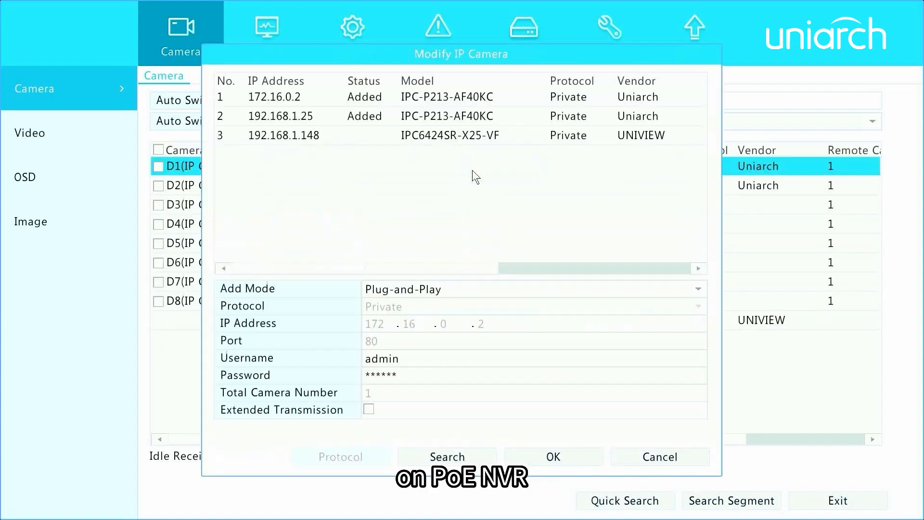
pyautogui.click(428, 376)
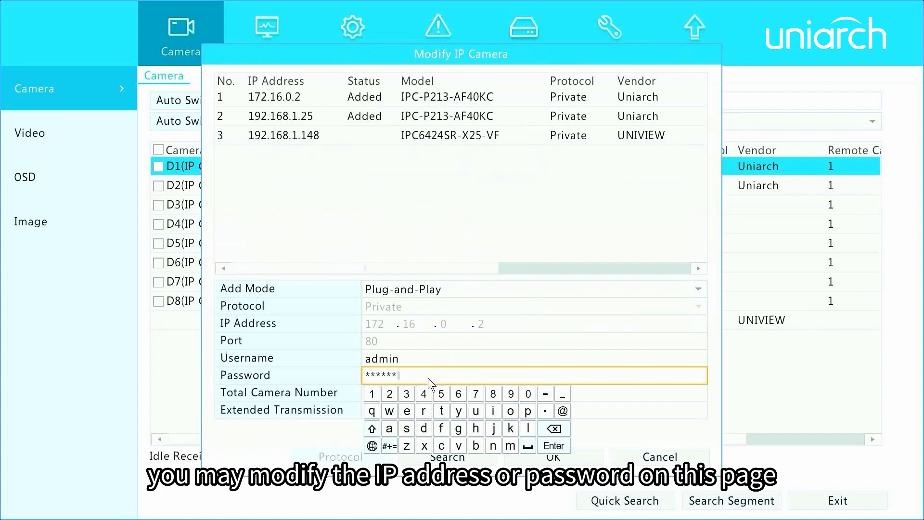
pyautogui.click(565, 430)
pyautogui.click(371, 394)
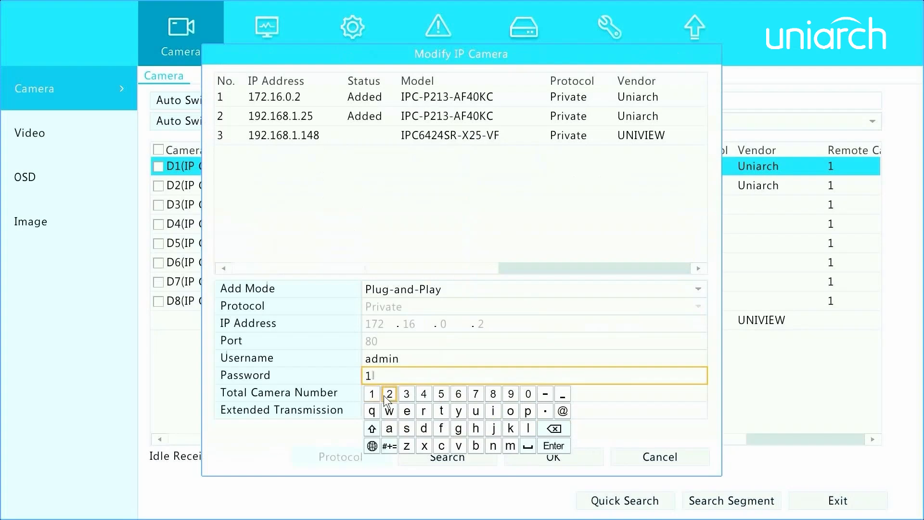
pyautogui.click(389, 394)
pyautogui.click(553, 446)
pyautogui.click(550, 458)
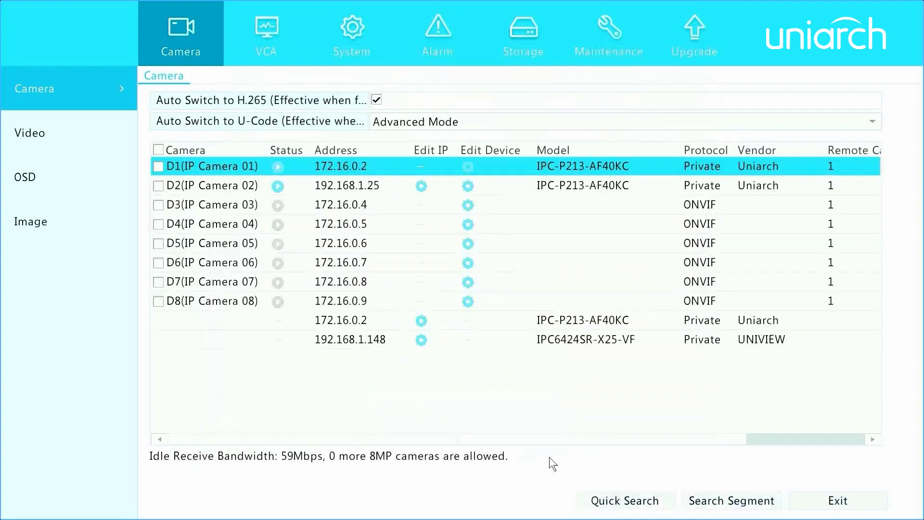
pyautogui.moveTo(293, 168)
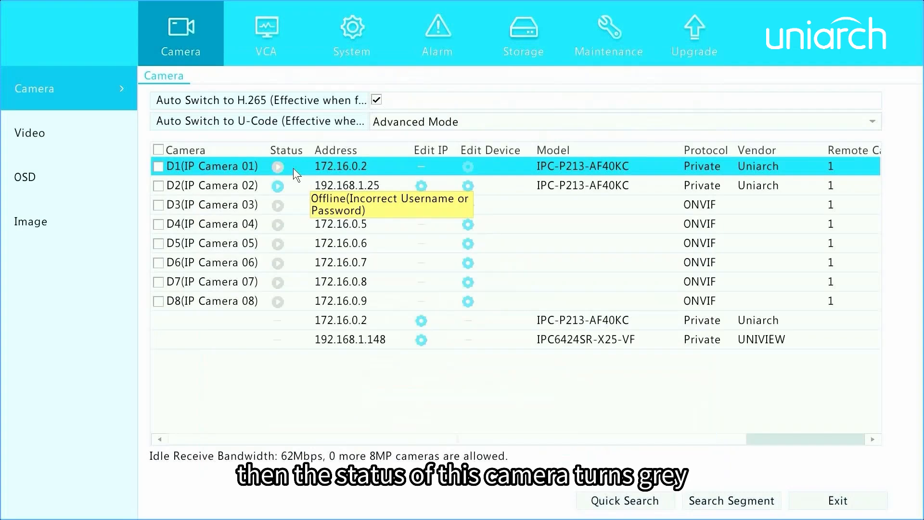